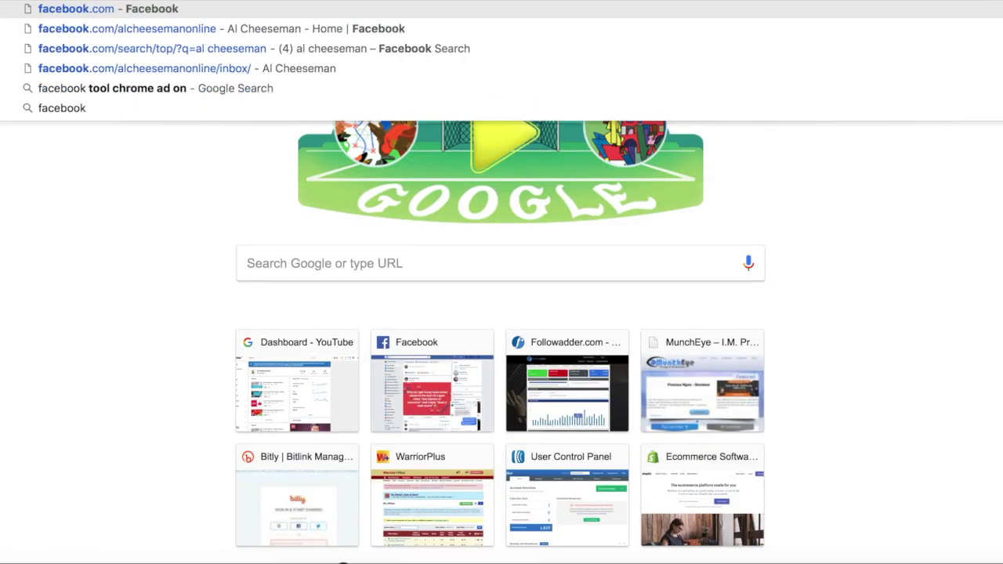
- Open the Facebook home page at facebook.com
{"action": "key", "text": "Return"}
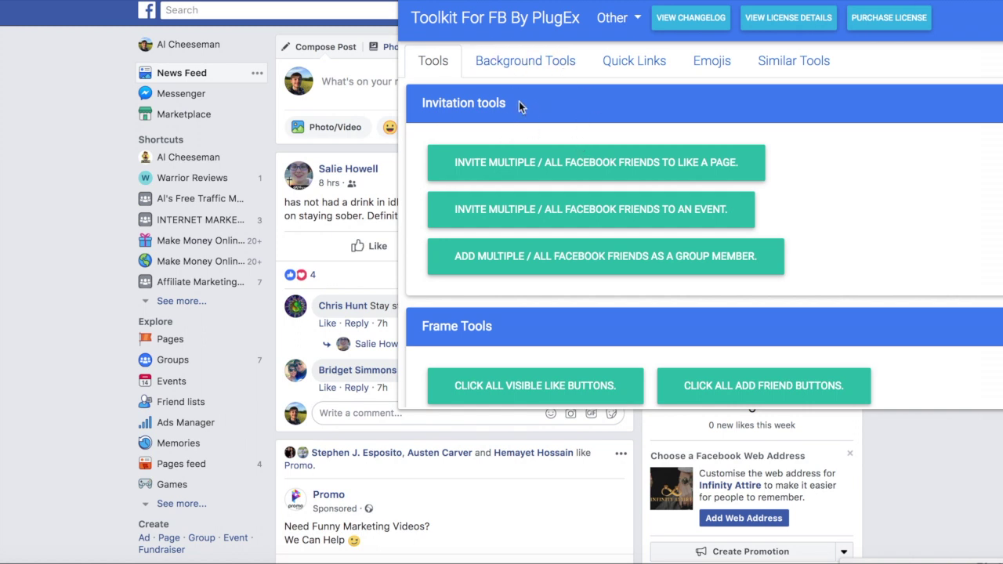
- Look through the Toolkit For FB tool list, from the invitation and frame tools through to the unfollow and backup tools
{"action": "scroll", "coordinate": [573, 186], "scroll_direction": "down", "scroll_amount": 1}
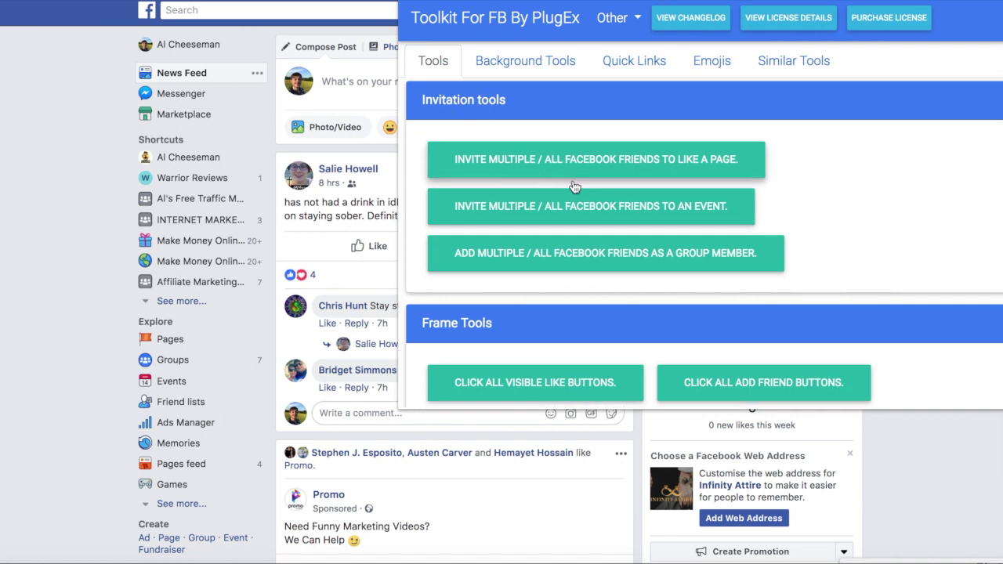
{"action": "scroll", "coordinate": [572, 186], "scroll_direction": "down", "scroll_amount": 2}
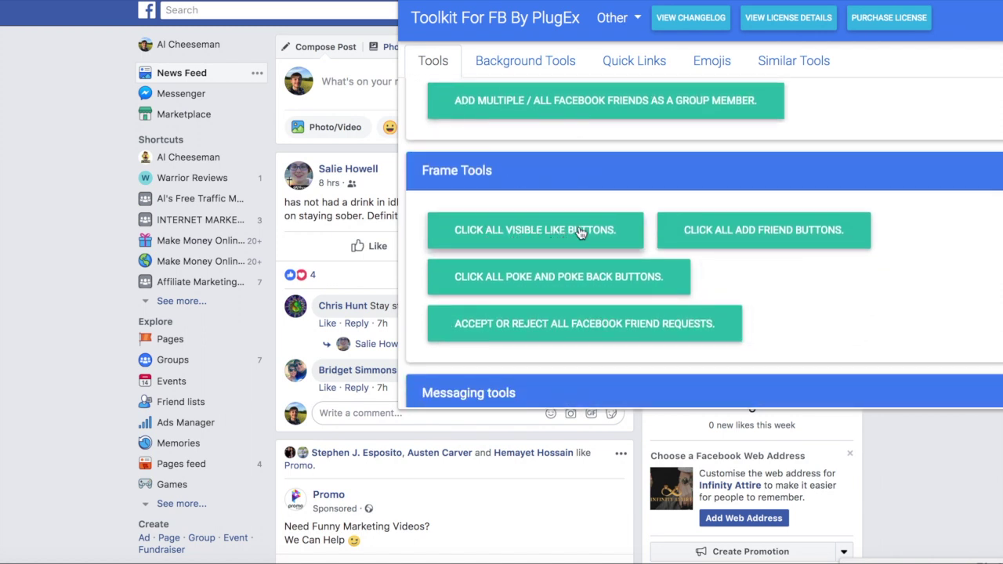
{"action": "scroll", "coordinate": [580, 233], "scroll_direction": "down", "scroll_amount": 1}
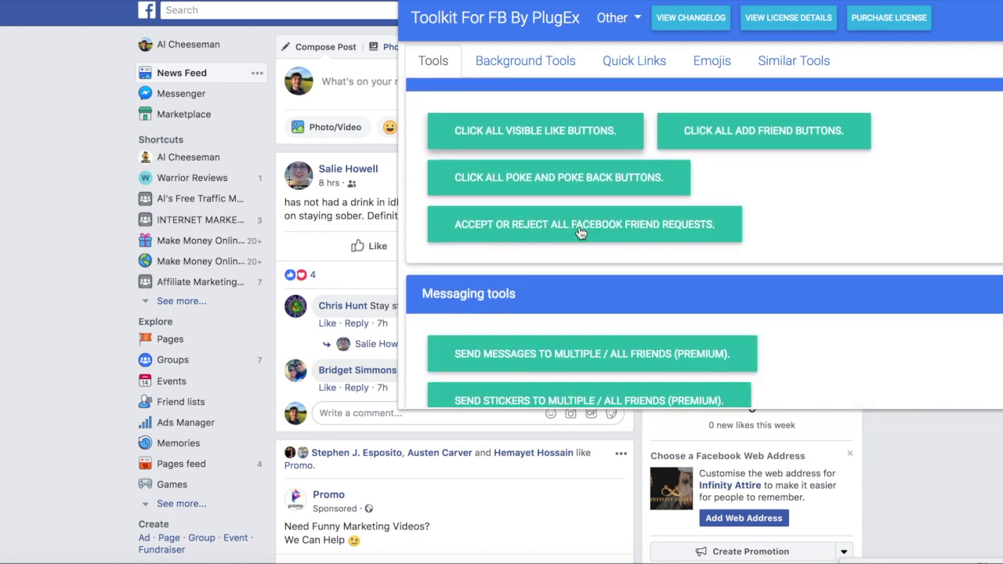
{"action": "scroll", "coordinate": [580, 232], "scroll_direction": "down", "scroll_amount": 1}
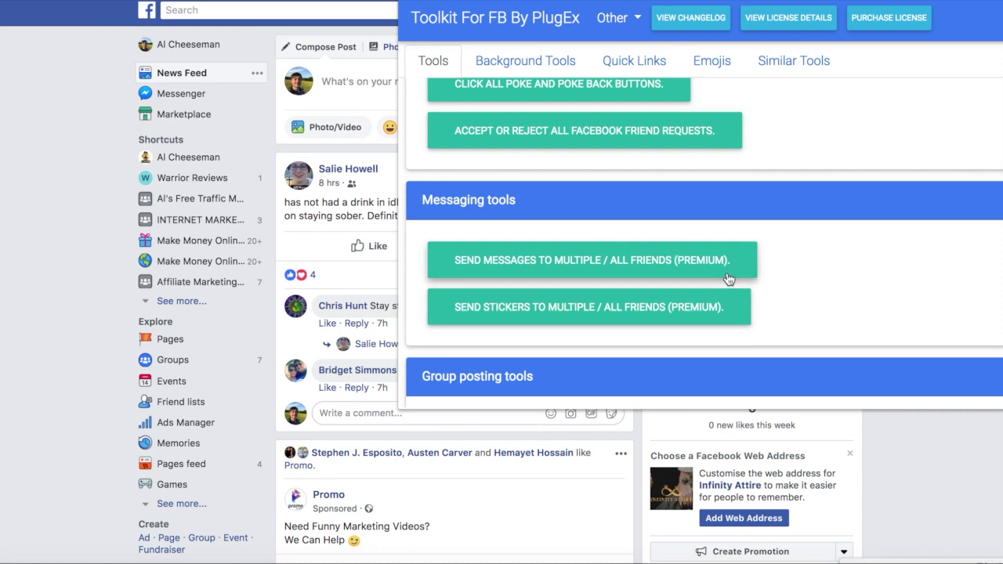
{"action": "scroll", "coordinate": [733, 282], "scroll_direction": "down", "scroll_amount": 2}
{"action": "scroll", "coordinate": [536, 243], "scroll_direction": "down", "scroll_amount": 2}
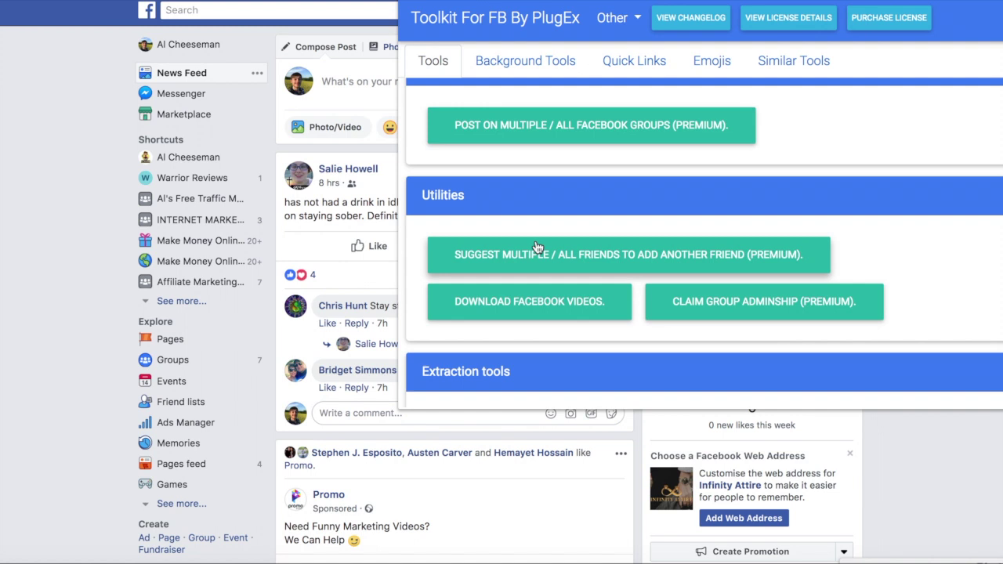
{"action": "scroll", "coordinate": [536, 248], "scroll_direction": "down", "scroll_amount": 1}
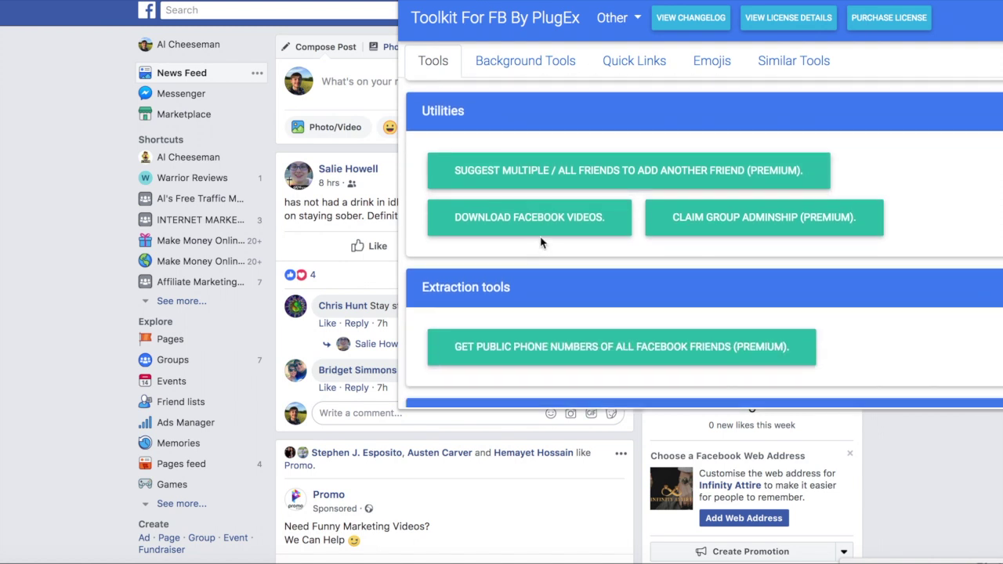
{"action": "scroll", "coordinate": [581, 290], "scroll_direction": "down", "scroll_amount": 1}
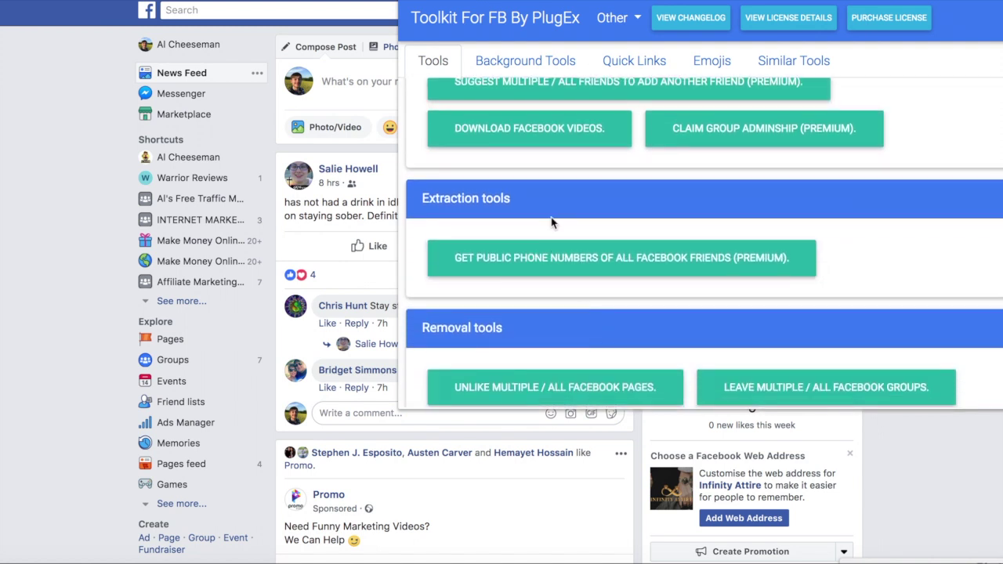
{"action": "scroll", "coordinate": [553, 219], "scroll_direction": "down", "scroll_amount": 2}
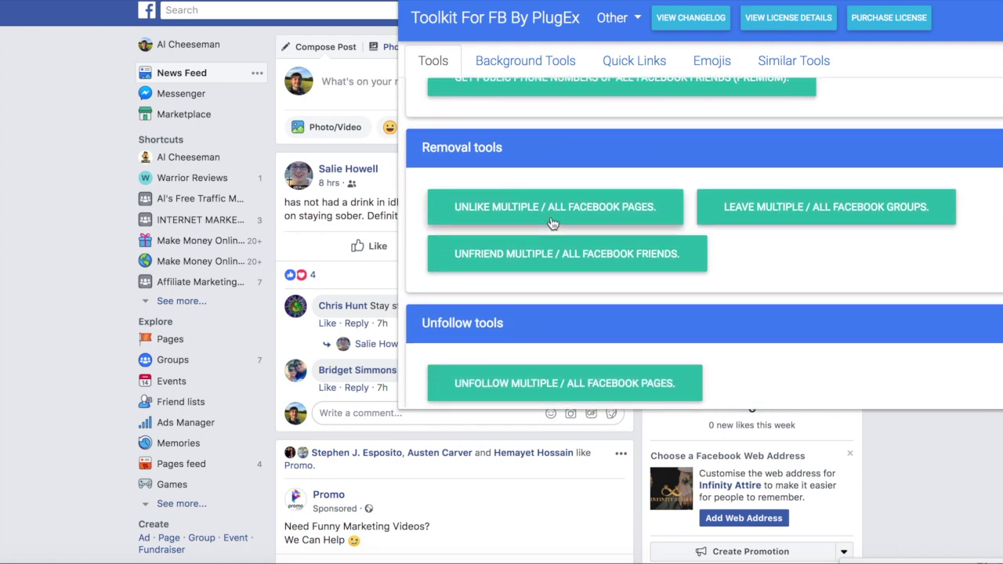
{"action": "scroll", "coordinate": [551, 223], "scroll_direction": "down", "scroll_amount": 3}
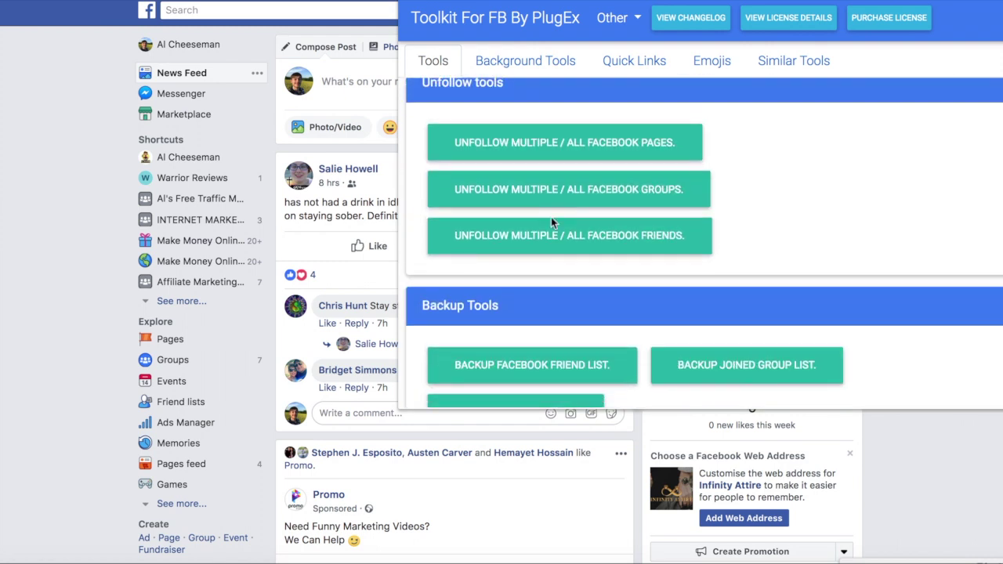
{"action": "scroll", "coordinate": [552, 222], "scroll_direction": "down", "scroll_amount": 1}
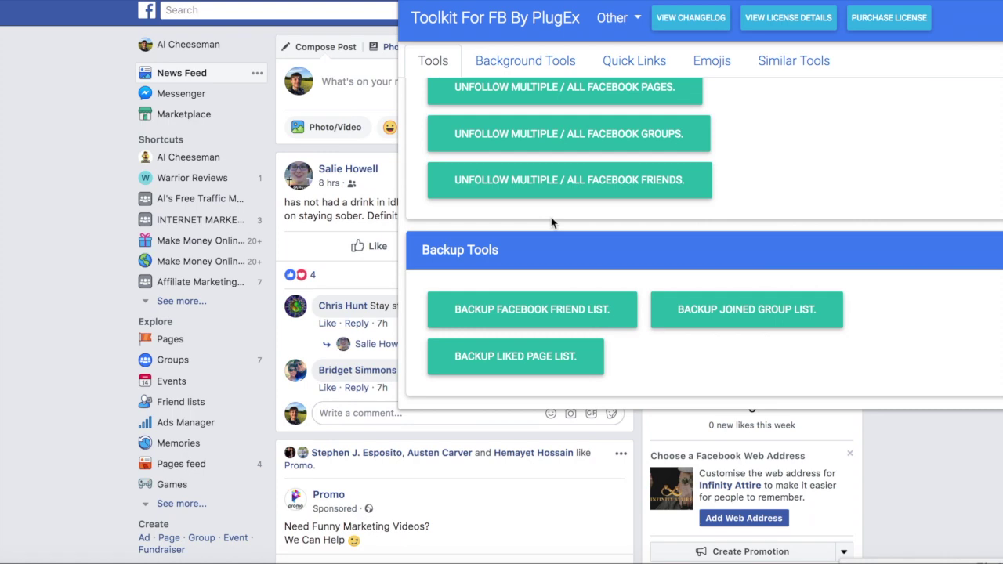
{"action": "scroll", "coordinate": [551, 222], "scroll_direction": "up", "scroll_amount": 10}
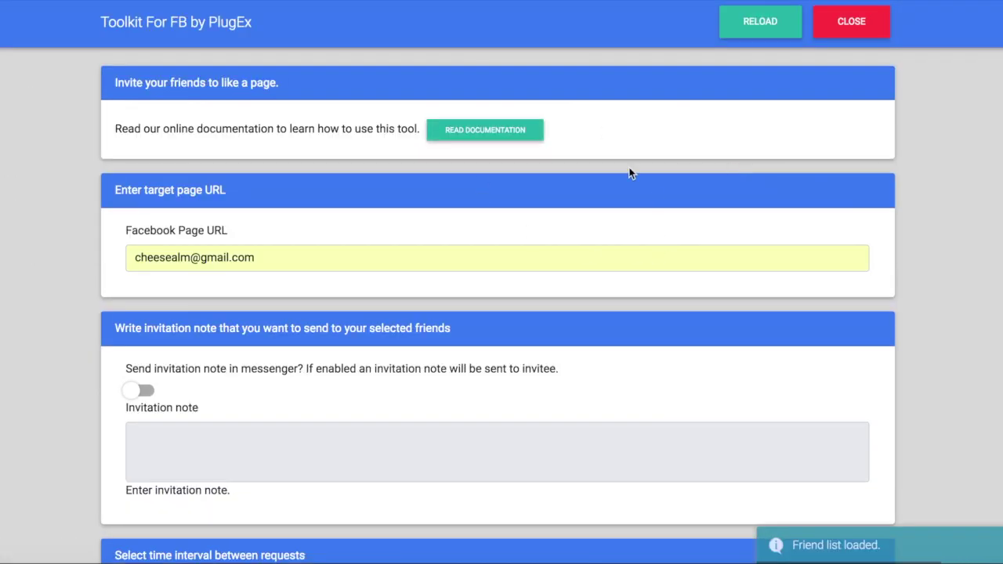
- Clear the prefilled entry from the Facebook Page URL field of the page-like invitation tool
{"action": "scroll", "coordinate": [446, 206], "scroll_direction": "down", "scroll_amount": 1}
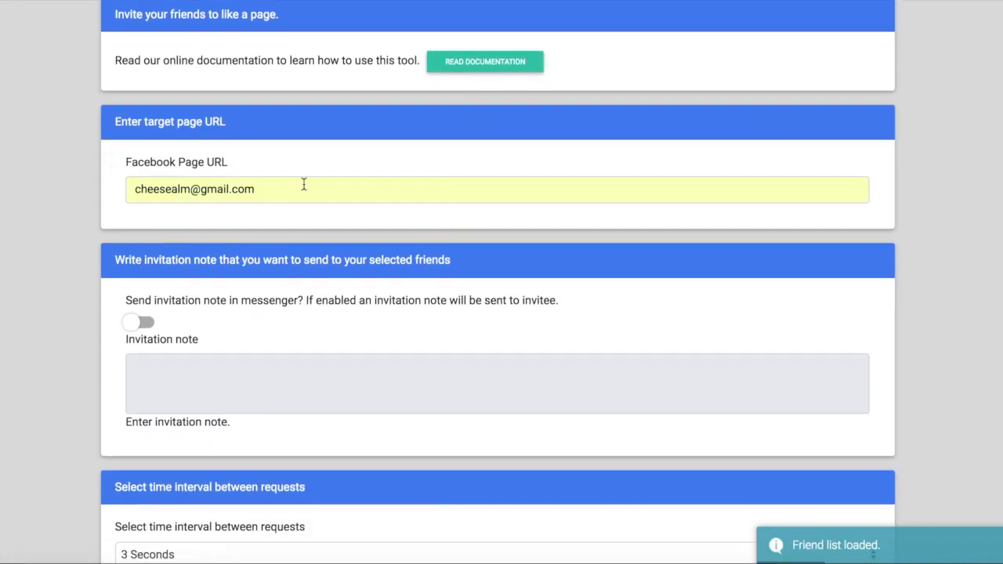
{"action": "left_click", "coordinate": [302, 188]}
{"action": "key", "text": "BackSpace"}
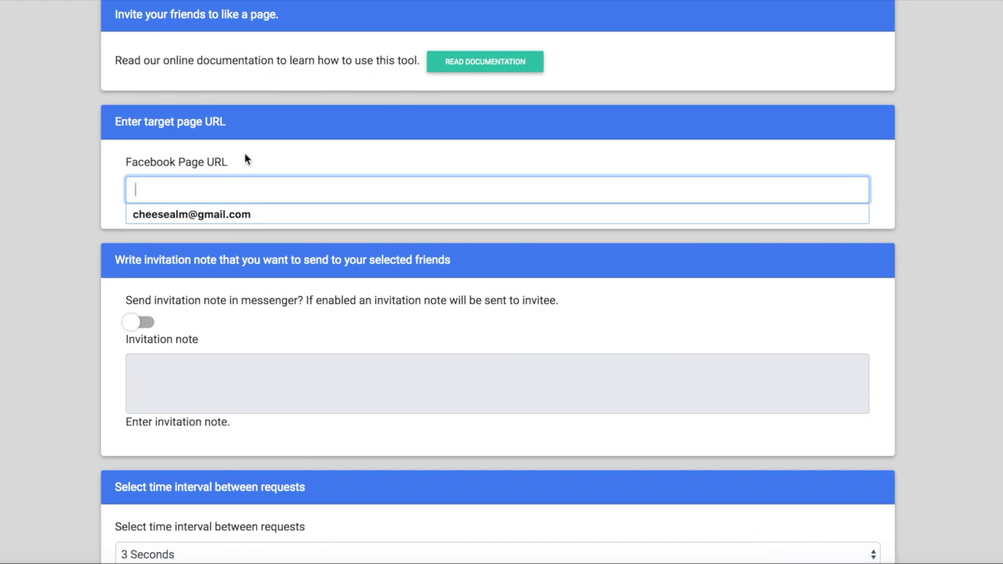
{"action": "left_click", "coordinate": [220, 373]}
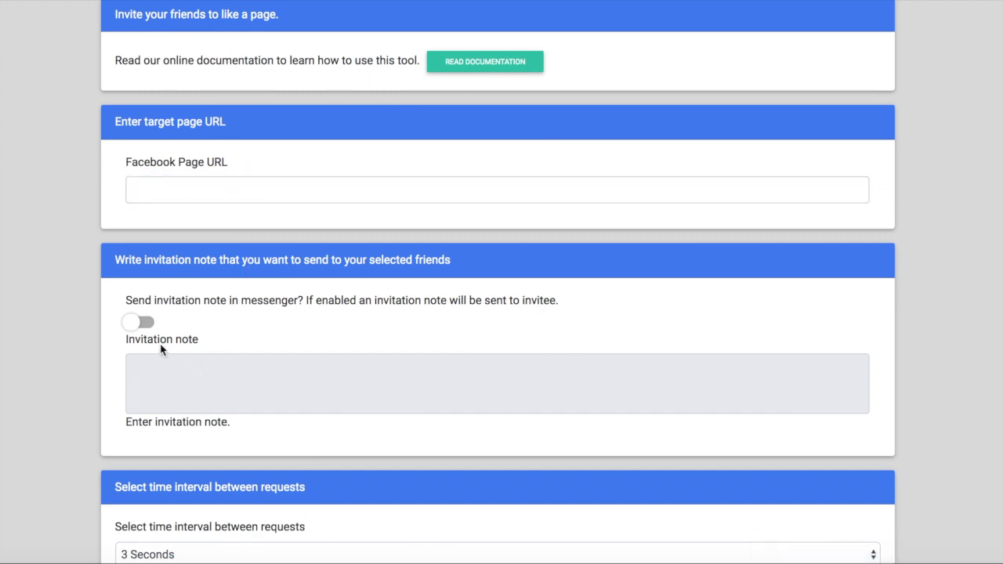
- Examine the page-like invitation tool's note section, request interval options and friend selection list, and close the tool
{"action": "scroll", "coordinate": [256, 370], "scroll_direction": "down", "scroll_amount": 1}
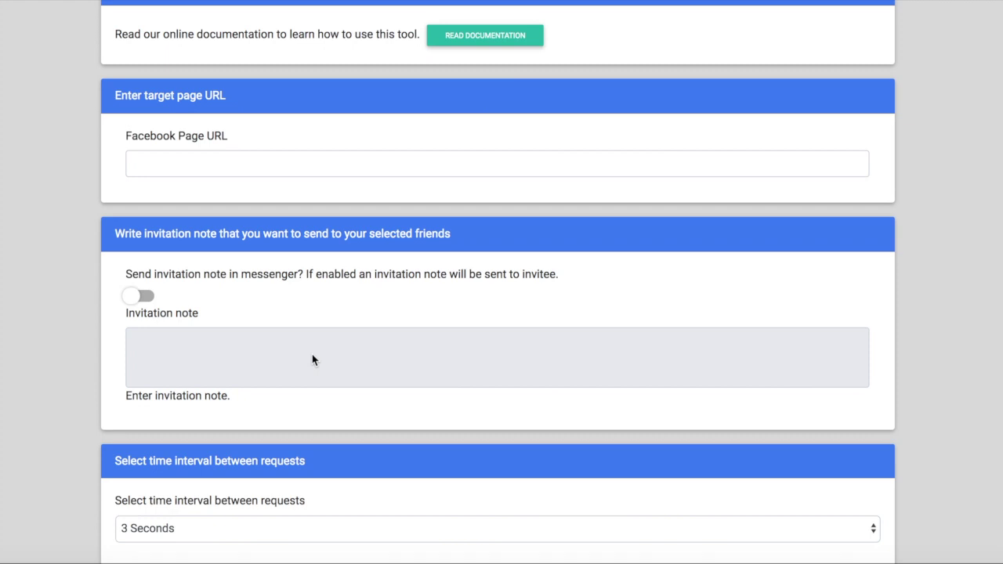
{"action": "scroll", "coordinate": [312, 360], "scroll_direction": "down", "scroll_amount": 5}
{"action": "scroll", "coordinate": [312, 360], "scroll_direction": "down", "scroll_amount": 3}
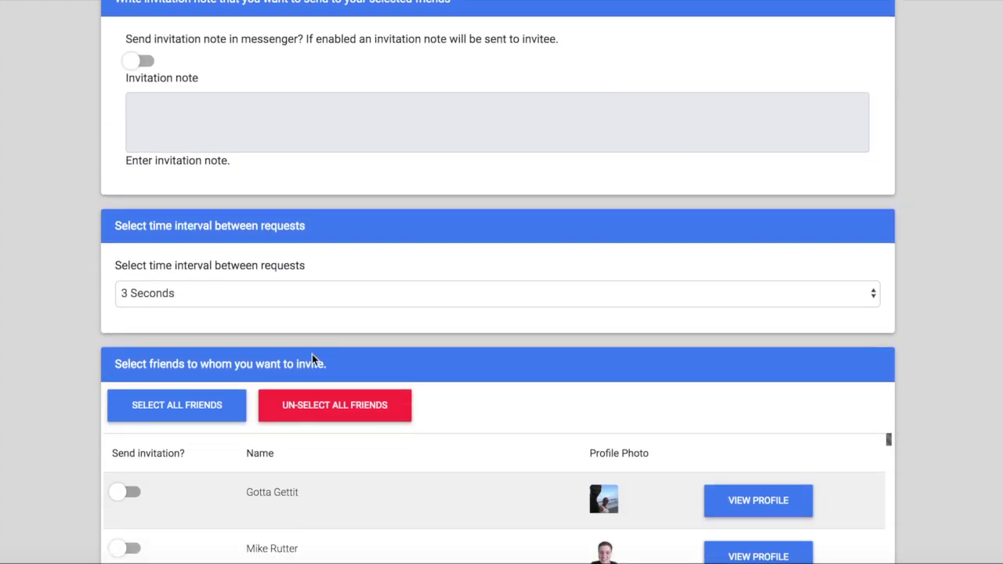
{"action": "left_click", "coordinate": [282, 291]}
{"action": "left_click", "coordinate": [74, 303]}
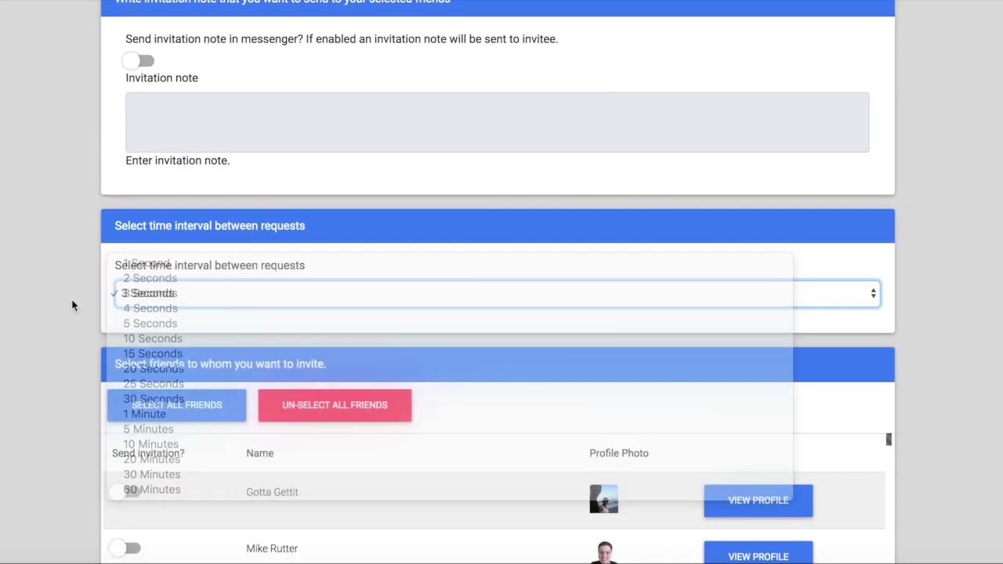
{"action": "scroll", "coordinate": [100, 343], "scroll_direction": "down", "scroll_amount": 8}
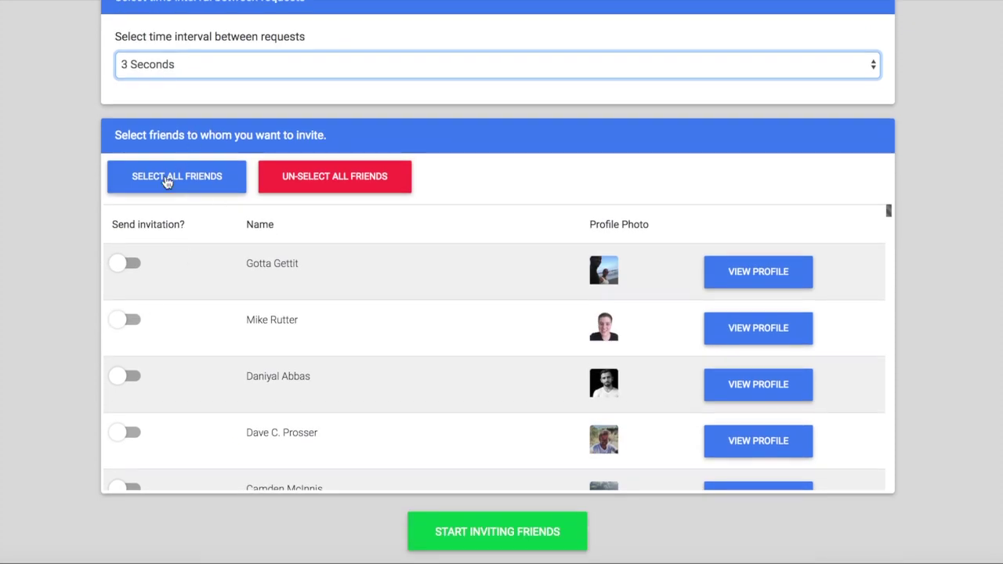
{"action": "scroll", "coordinate": [267, 353], "scroll_direction": "down", "scroll_amount": 4}
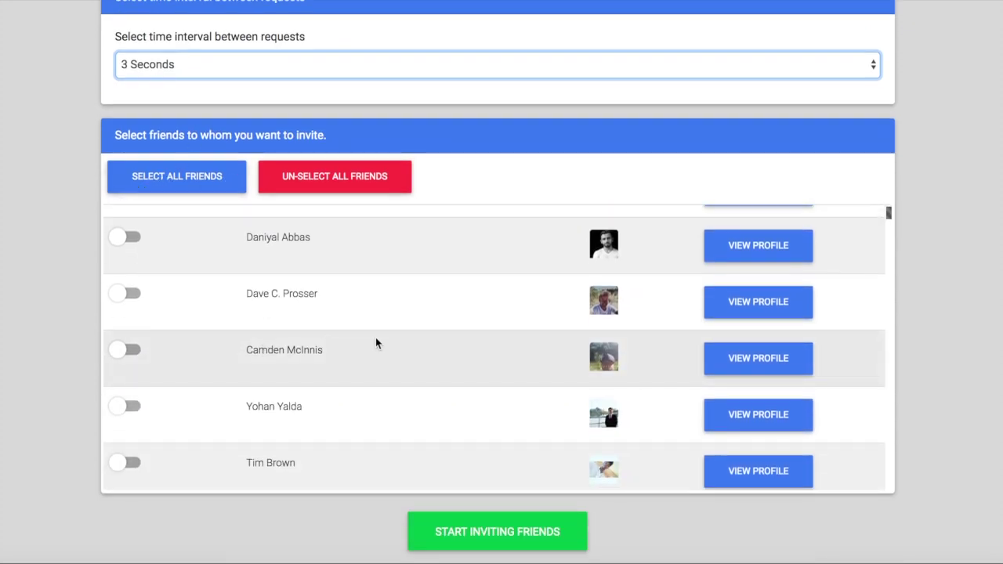
{"action": "scroll", "coordinate": [943, 379], "scroll_direction": "up", "scroll_amount": 7}
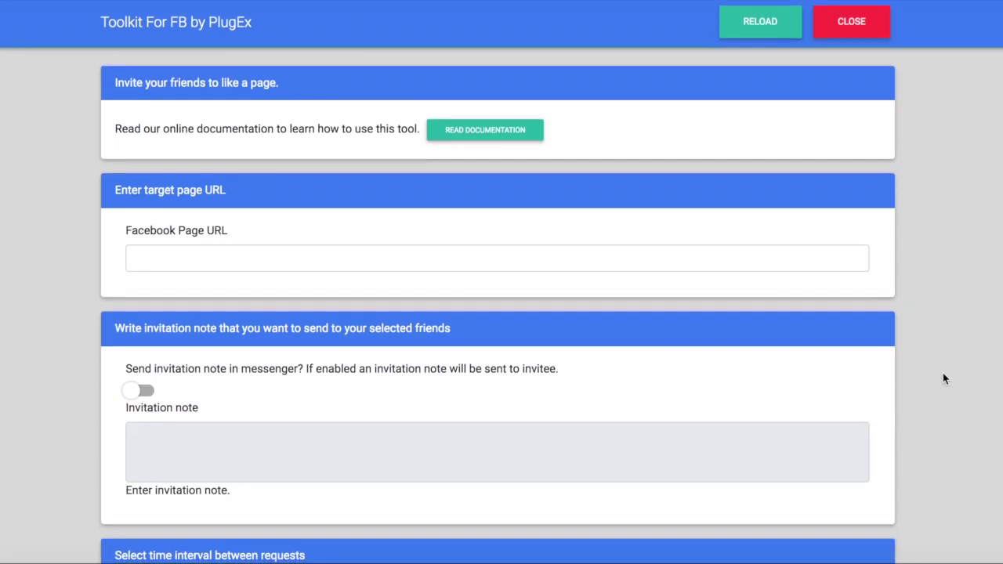
{"action": "left_click", "coordinate": [823, 18]}
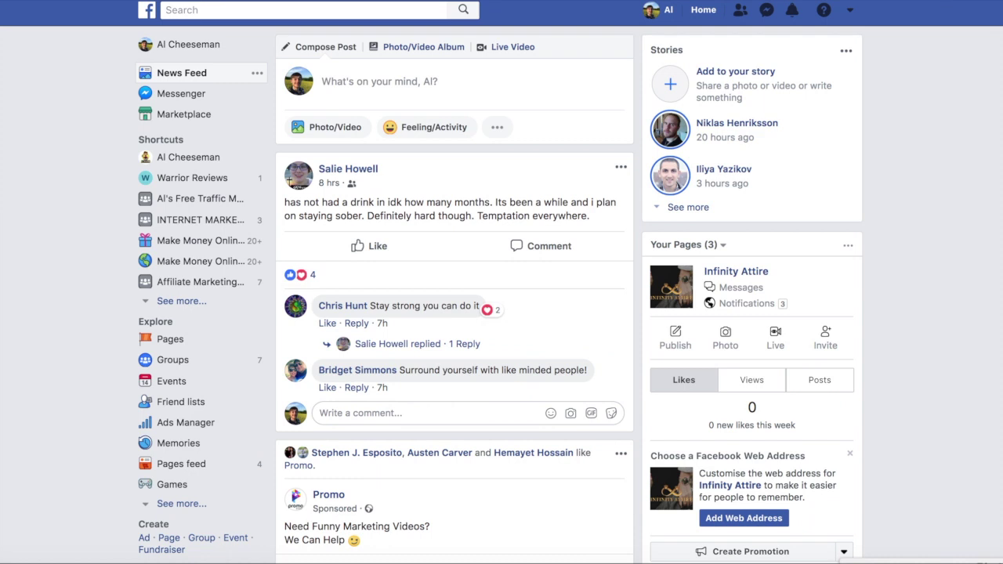
- Reopen the Toolkit For FB and view the start URL prompt of the tool for all visible like buttons, dismissing it without starting
{"action": "left_click", "coordinate": [408, 2]}
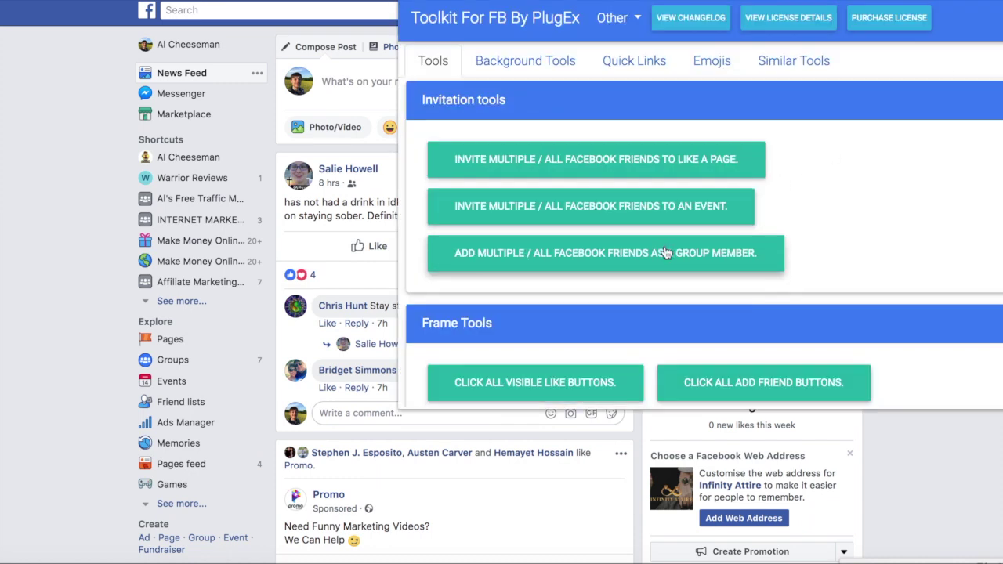
{"action": "scroll", "coordinate": [517, 254], "scroll_direction": "down", "scroll_amount": 3}
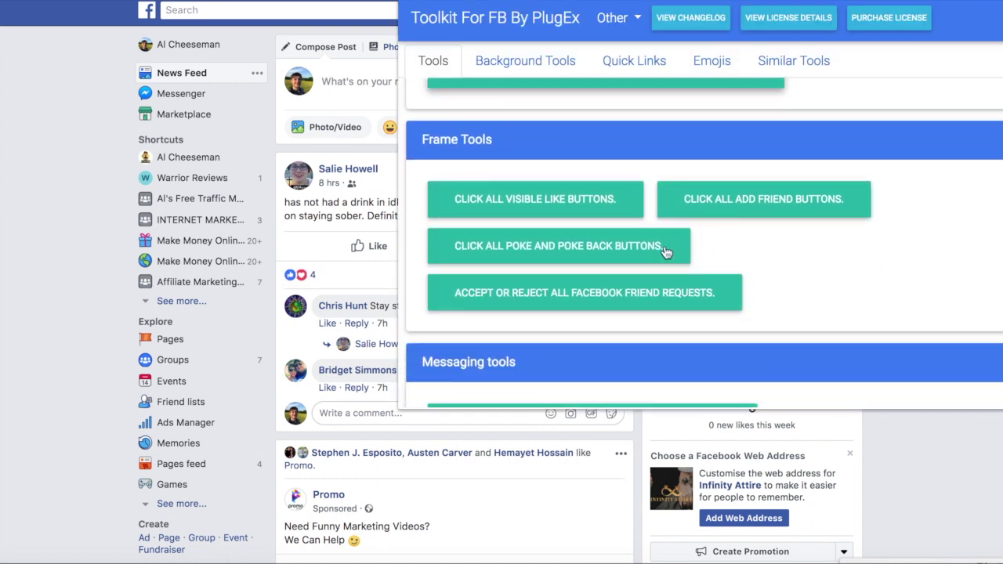
{"action": "left_click", "coordinate": [576, 209]}
{"action": "left_click", "coordinate": [984, 116]}
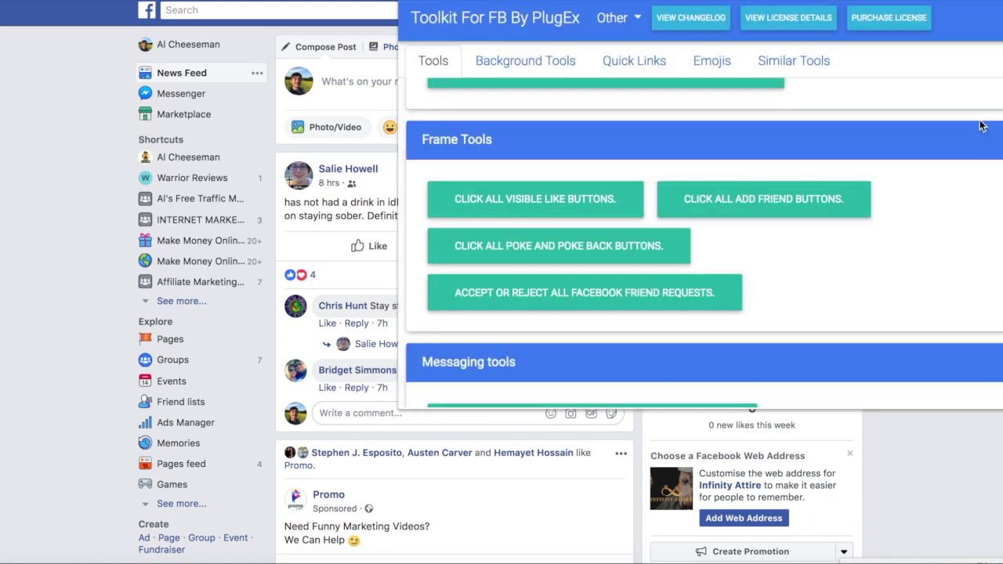
{"action": "left_click", "coordinate": [529, 202]}
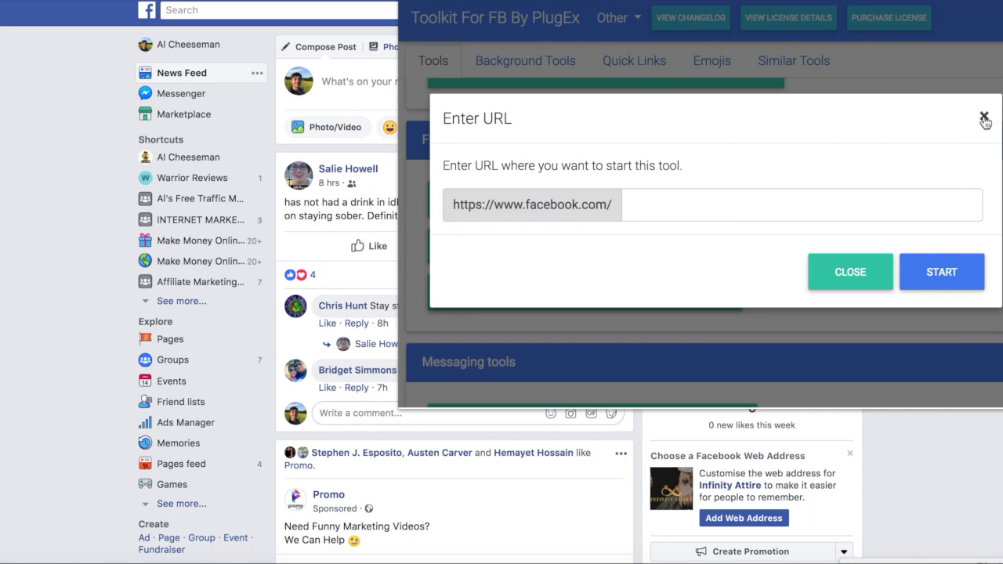
{"action": "left_click", "coordinate": [746, 206]}
{"action": "left_click", "coordinate": [983, 116]}
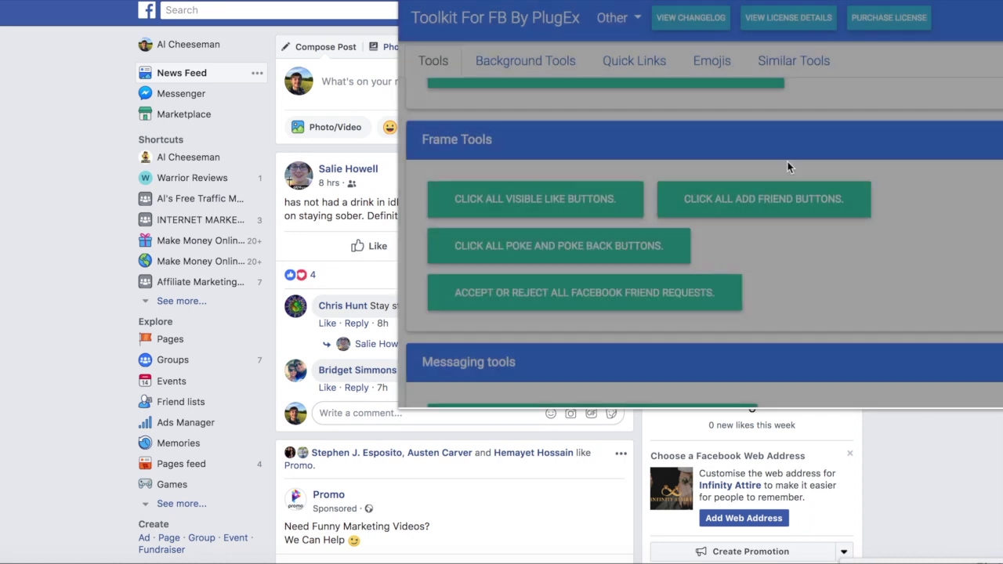
- Review the group posting, utilities, extraction and removal tools in the toolkit list
{"action": "scroll", "coordinate": [567, 208], "scroll_direction": "down", "scroll_amount": 5}
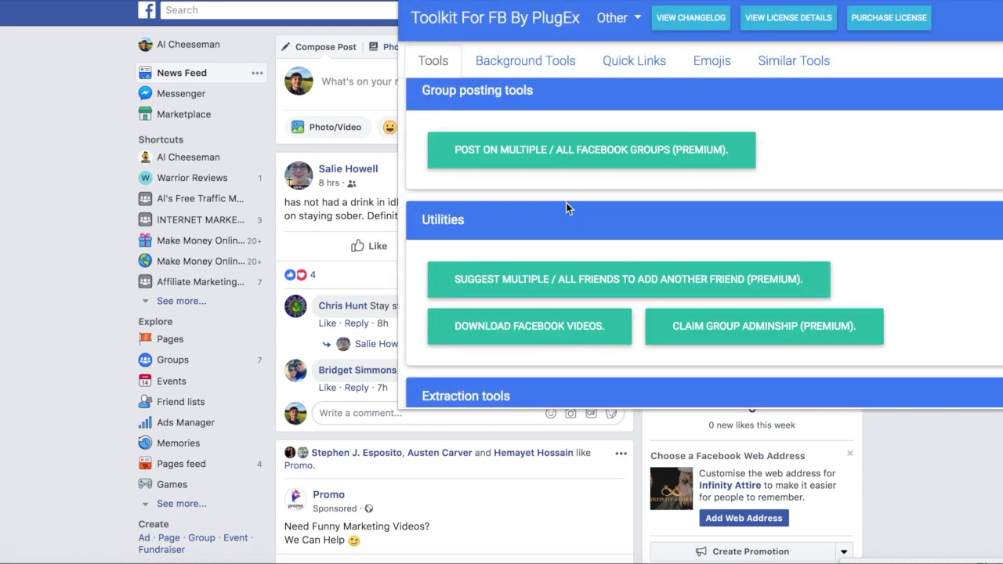
{"action": "scroll", "coordinate": [636, 314], "scroll_direction": "down", "scroll_amount": 2}
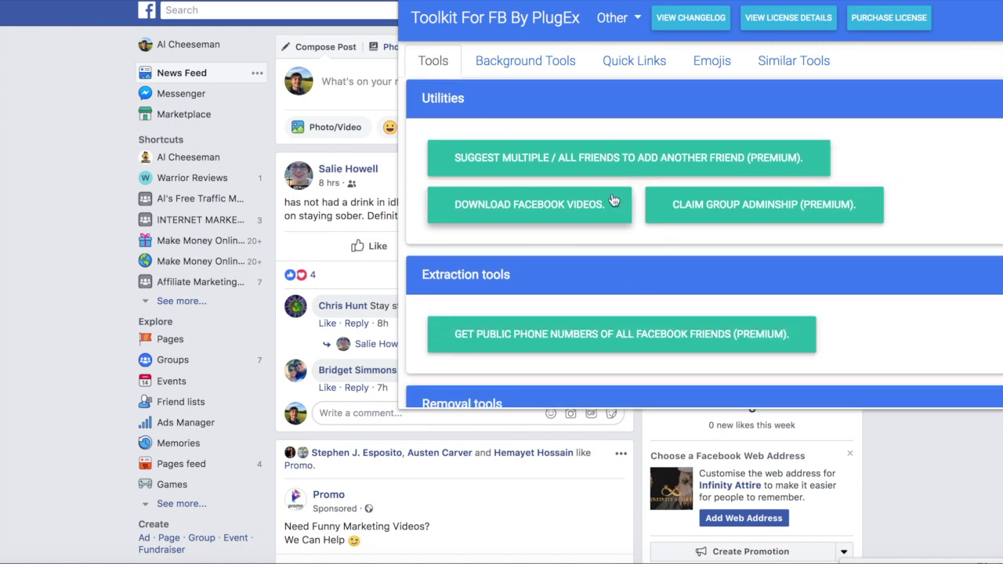
{"action": "scroll", "coordinate": [614, 200], "scroll_direction": "down", "scroll_amount": 3}
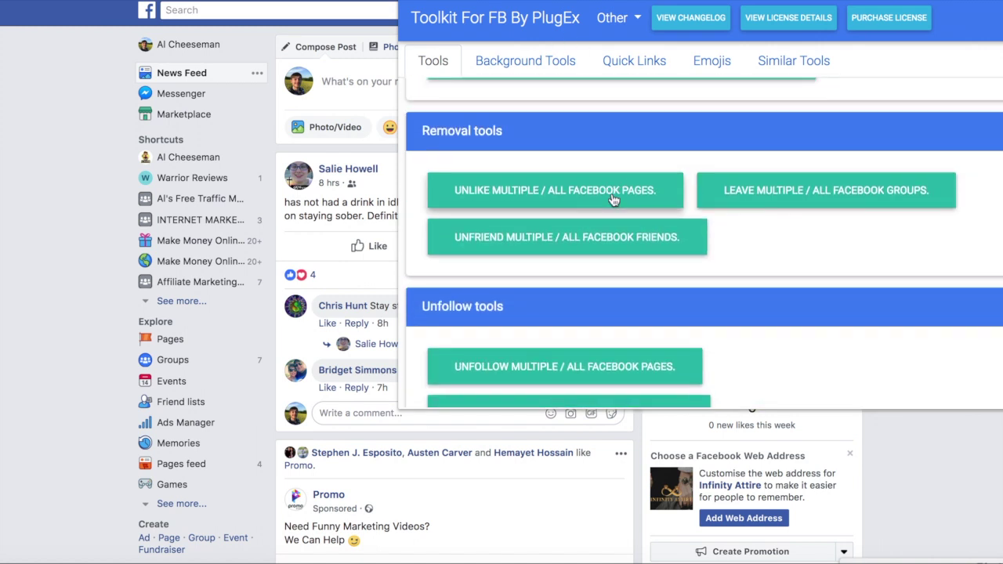